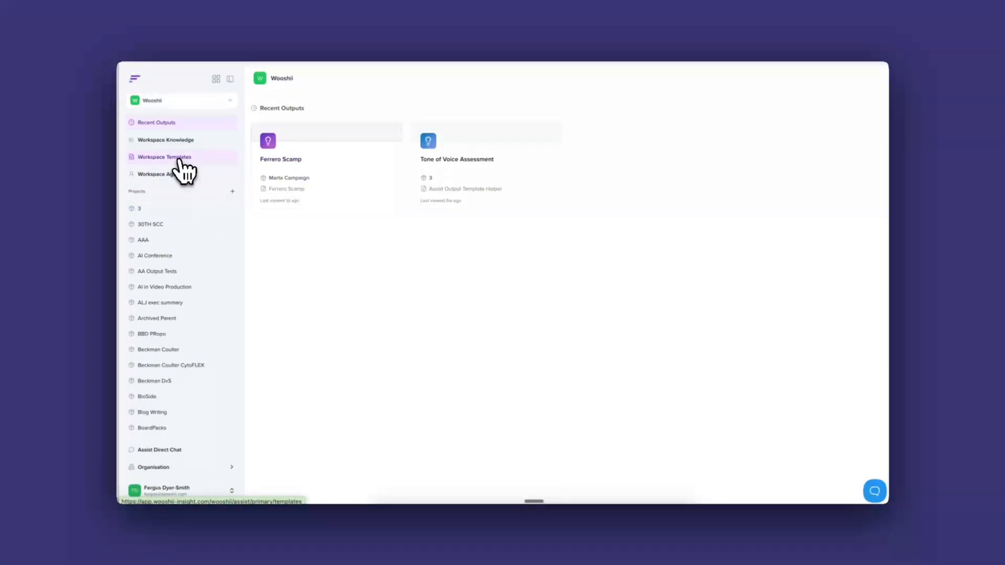
# Open a blank output template form for the Wooshii workspace and look through its name, description, output type and AI instruction fields
pyautogui.click(179, 159)
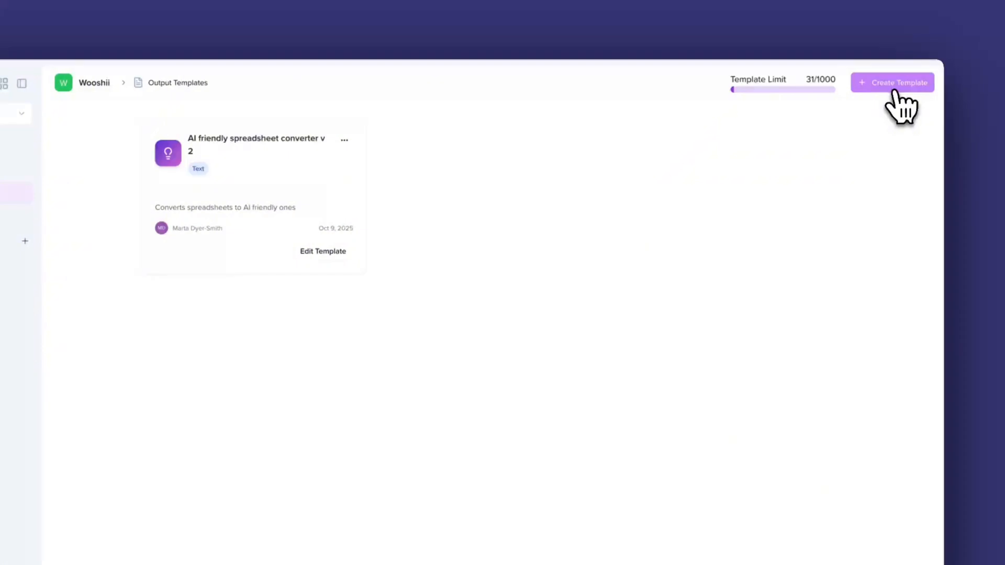
pyautogui.click(895, 94)
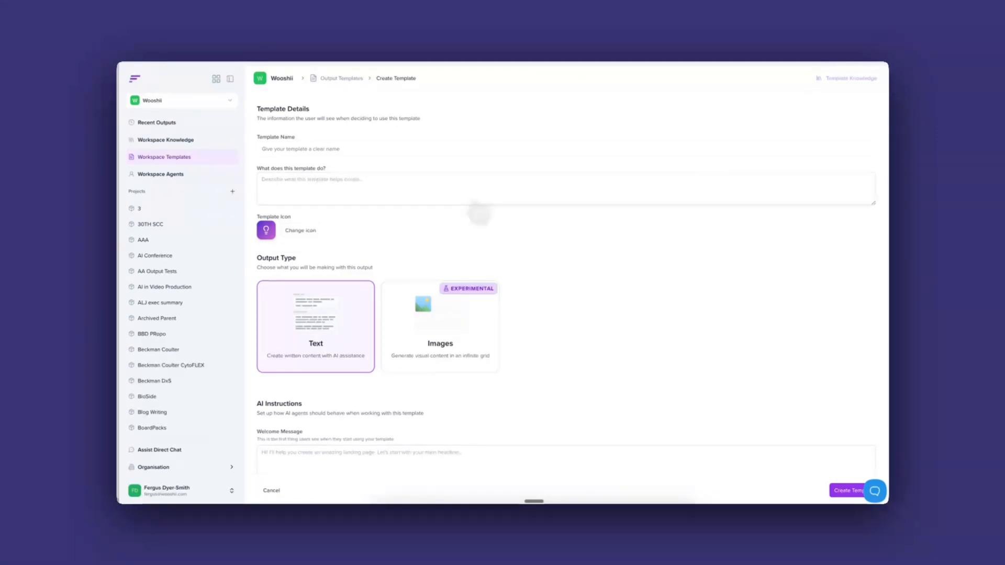
pyautogui.click(364, 149)
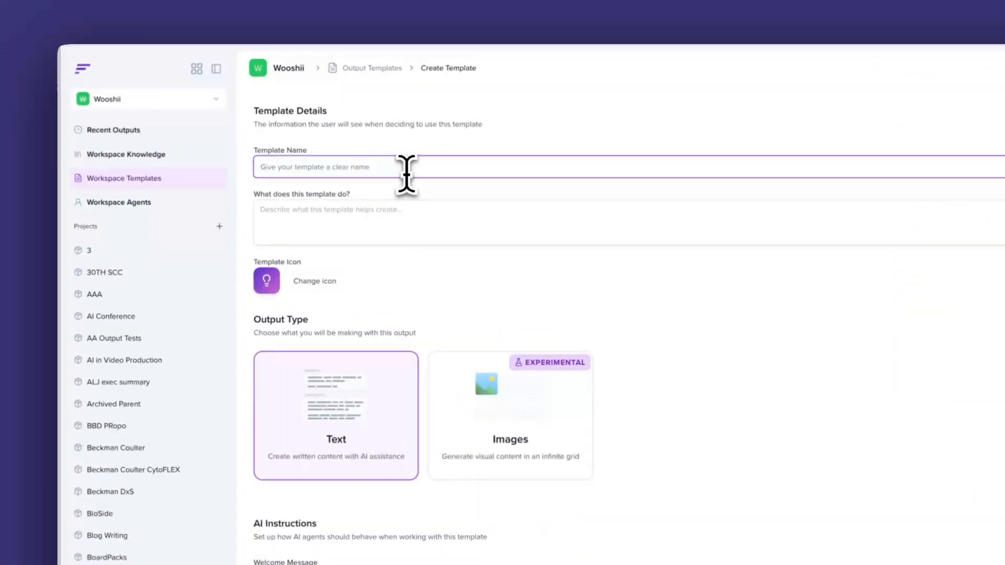
pyautogui.click(389, 216)
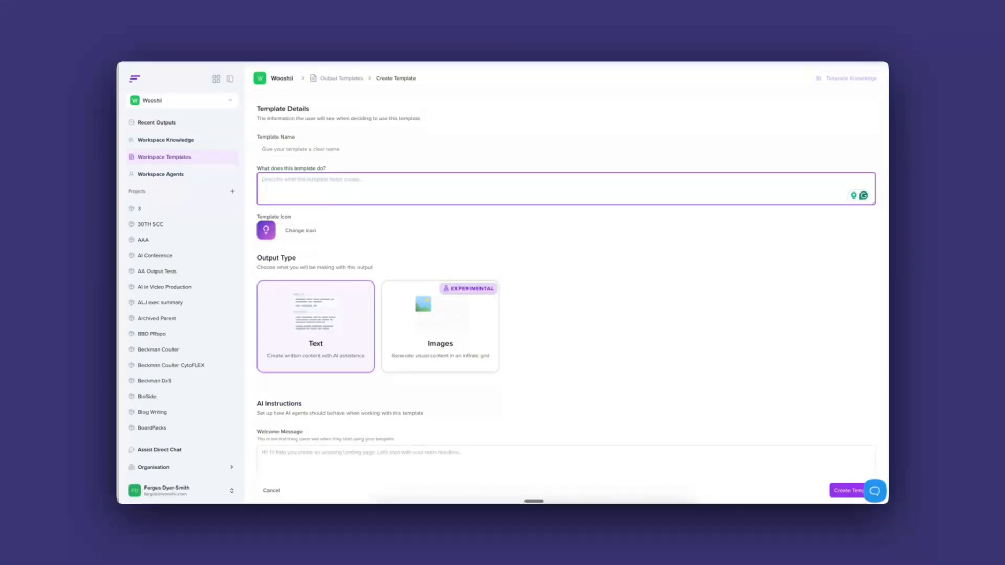
pyautogui.scroll(-1, 449, 314)
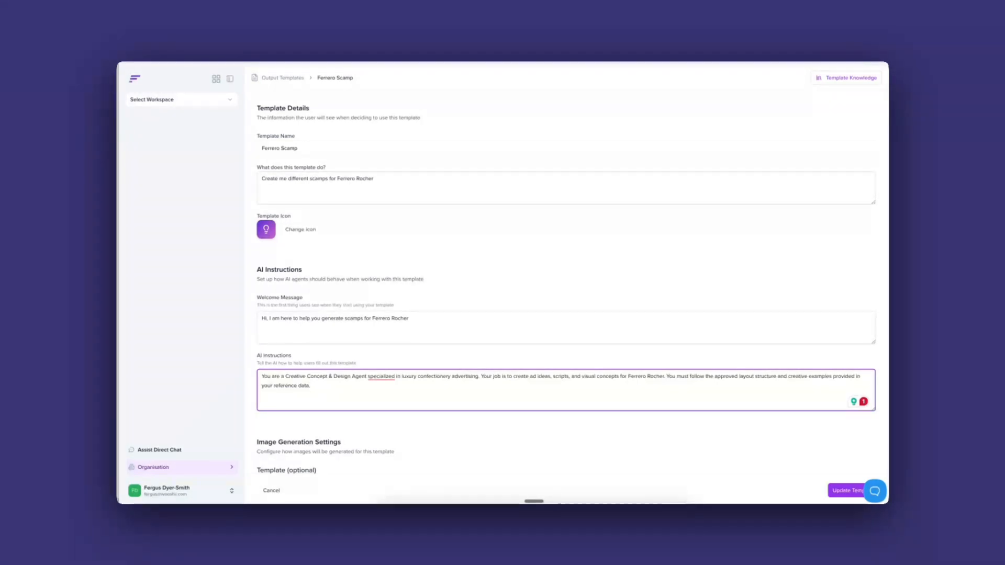
# Change the Ferrero Scamp template's icon to Image
pyautogui.click(313, 148)
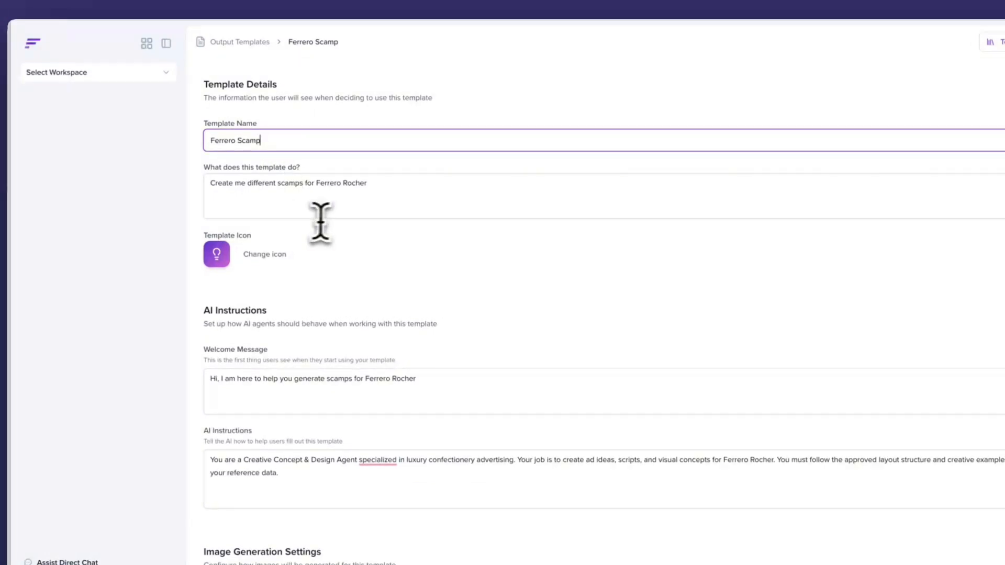
pyautogui.click(370, 184)
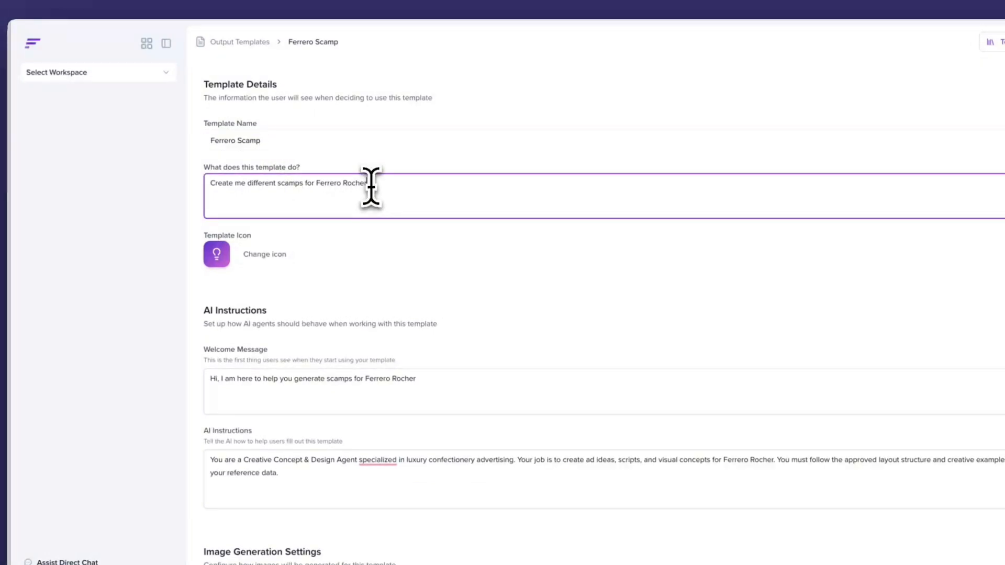
pyautogui.click(269, 255)
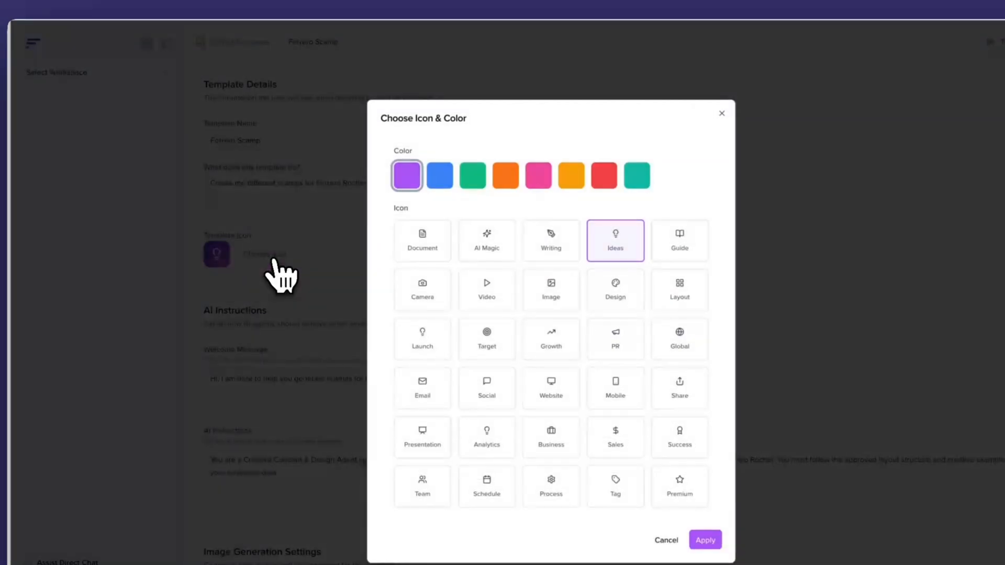
pyautogui.click(550, 287)
pyautogui.click(704, 540)
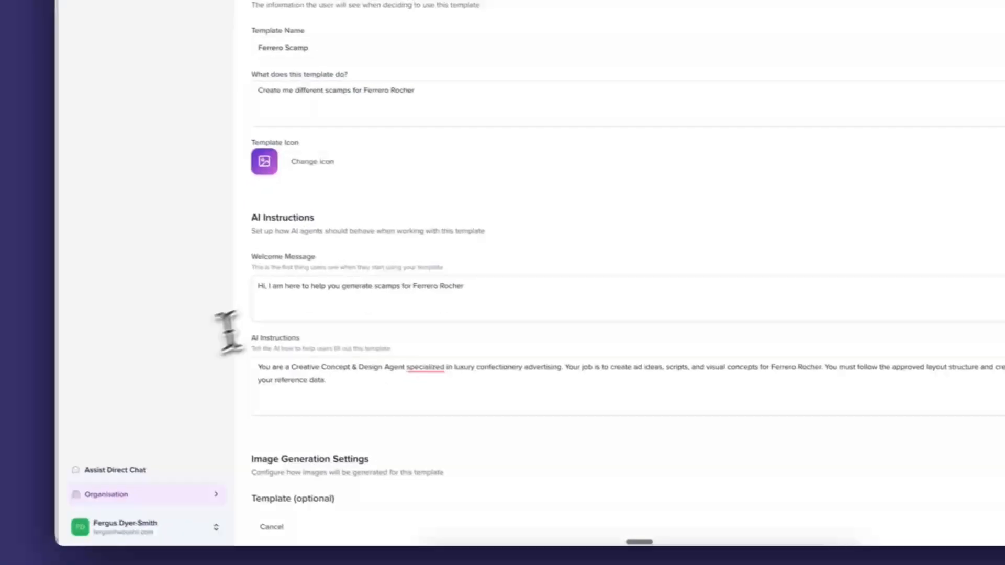
# Review the Ferrero Scamp template's welcome message, AI instructions, template image, mask and training examples
pyautogui.click(305, 288)
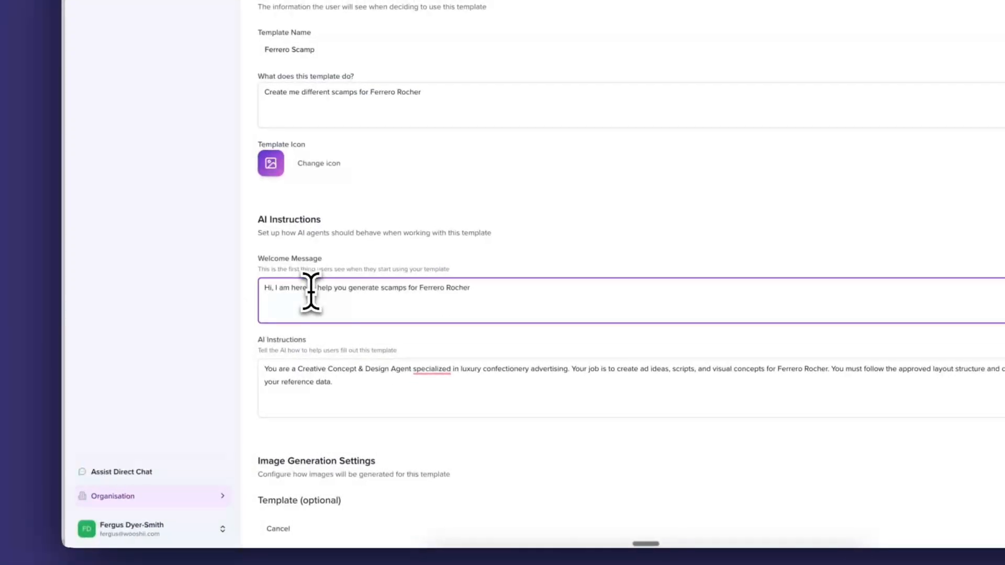
pyautogui.scroll(-2, 311, 290)
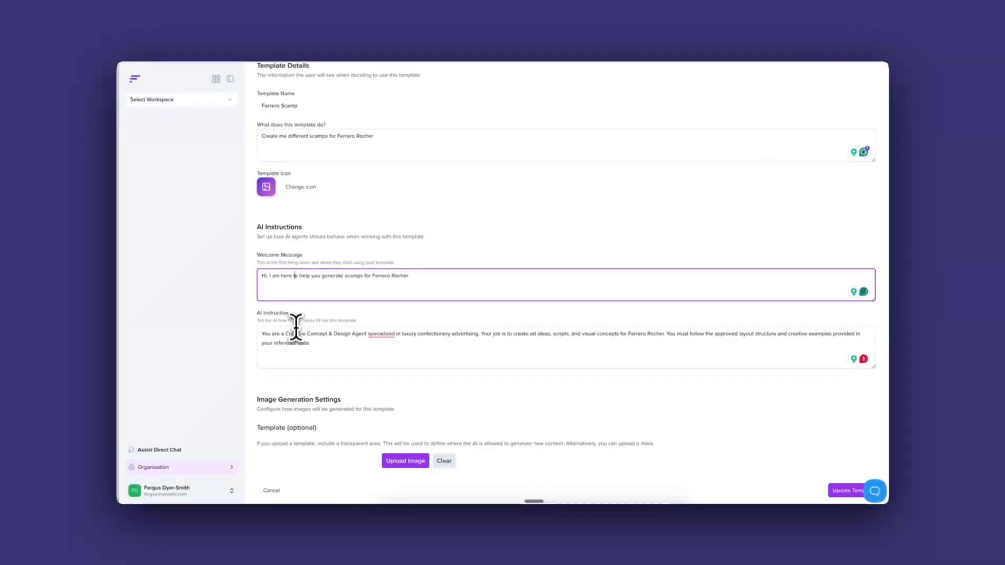
pyautogui.scroll(-3, 294, 325)
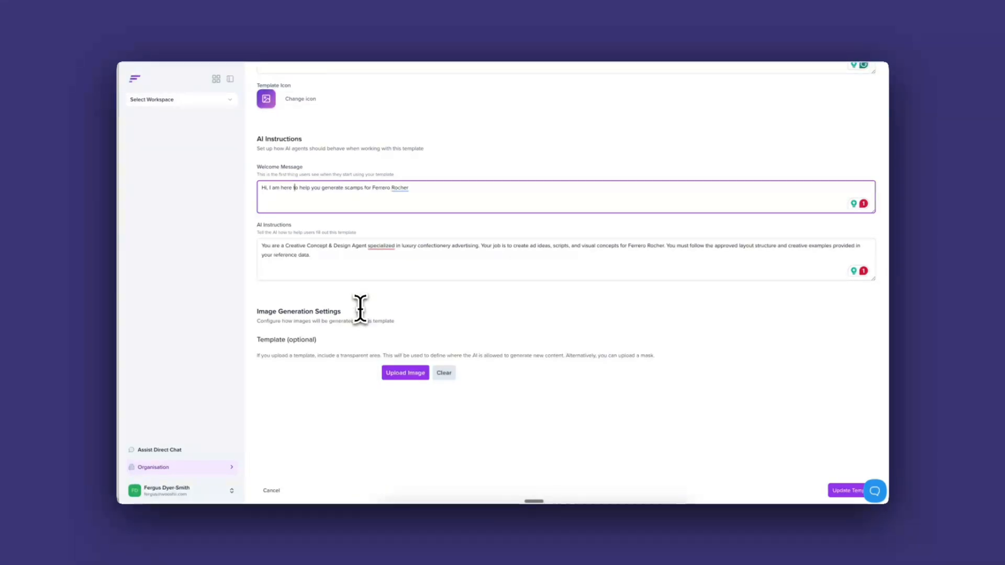
pyautogui.scroll(-3, 360, 309)
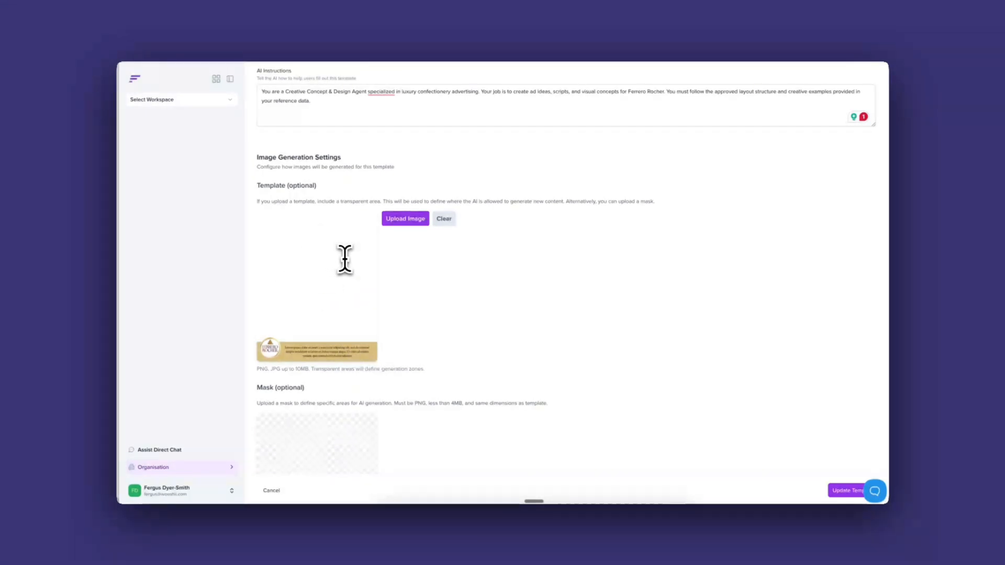
pyautogui.scroll(-3, 338, 262)
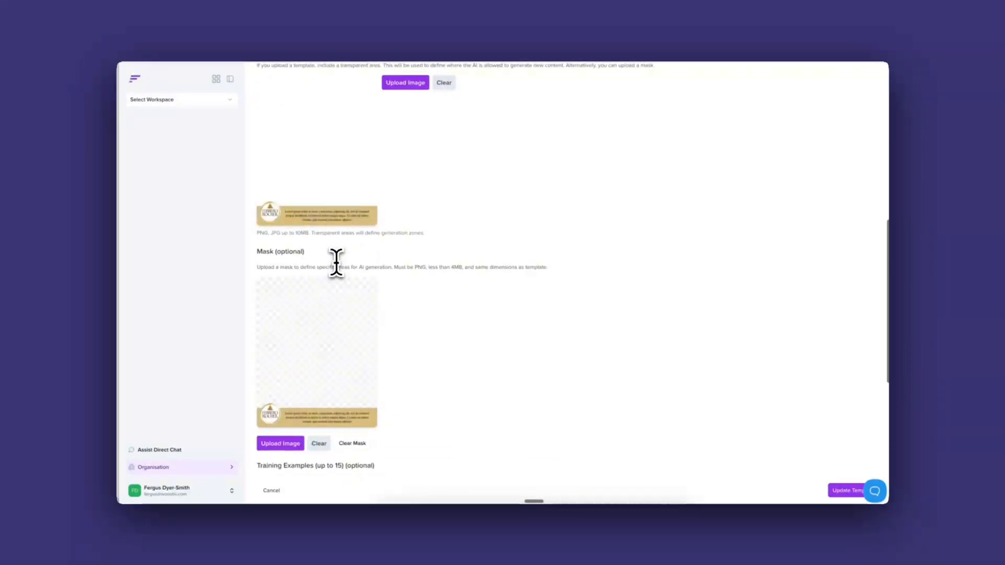
pyautogui.scroll(-1, 487, 264)
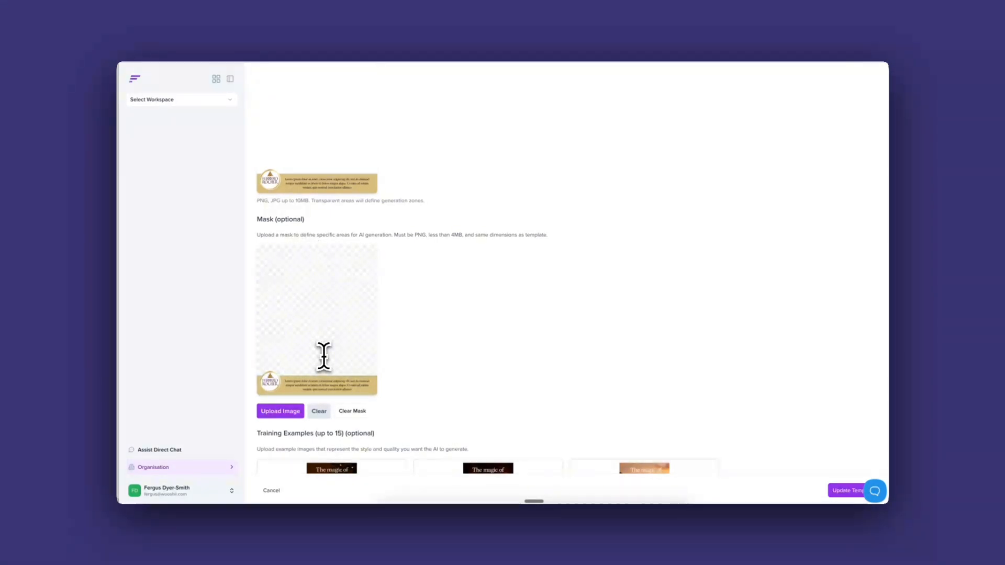
pyautogui.scroll(3, 325, 163)
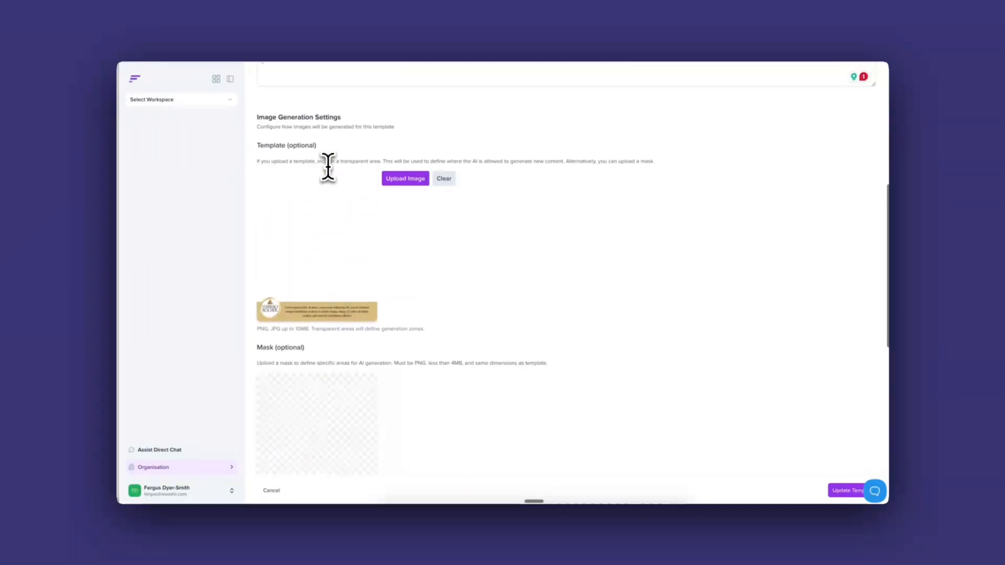
pyautogui.scroll(-5, 324, 242)
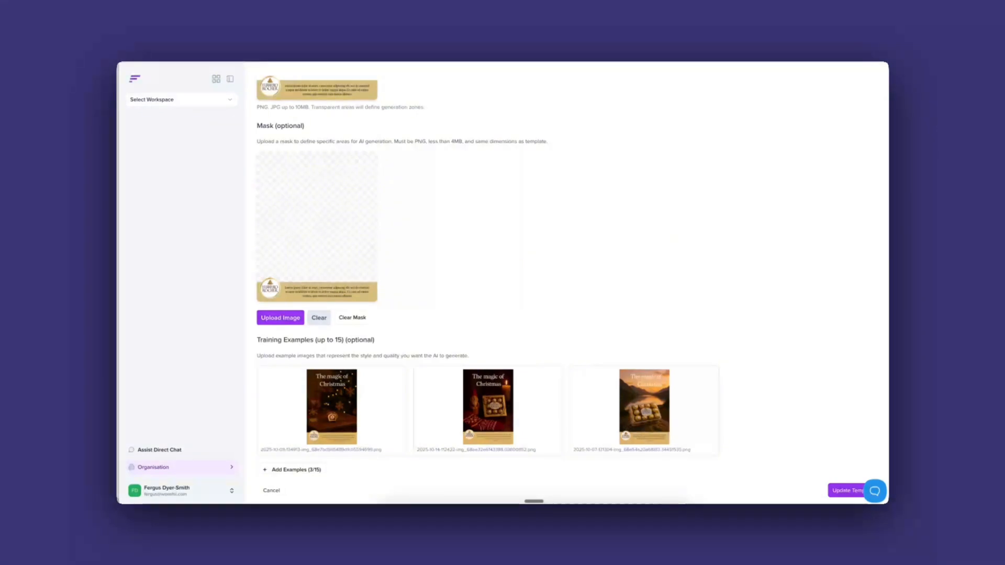
pyautogui.scroll(-3, 458, 252)
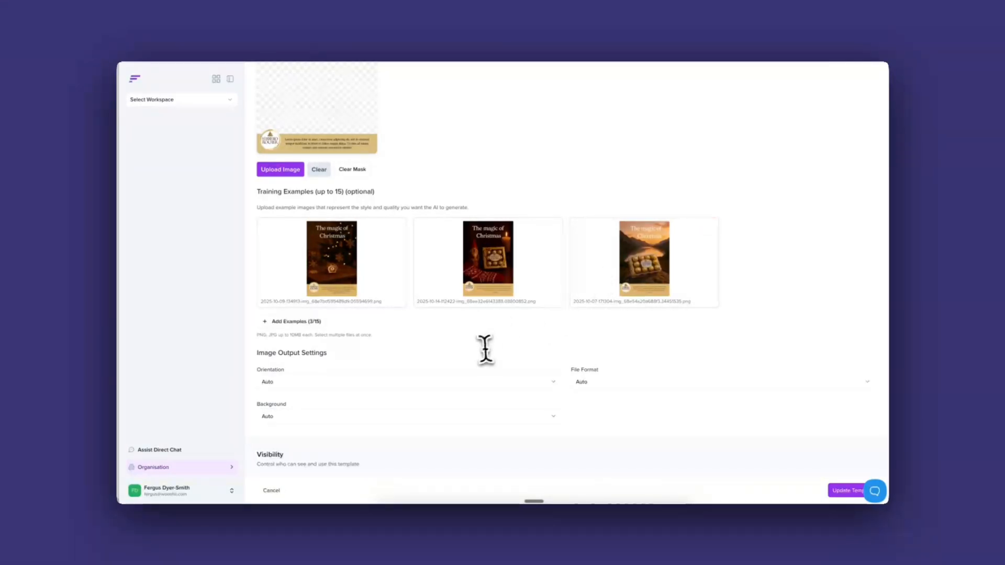
pyautogui.scroll(-2, 480, 349)
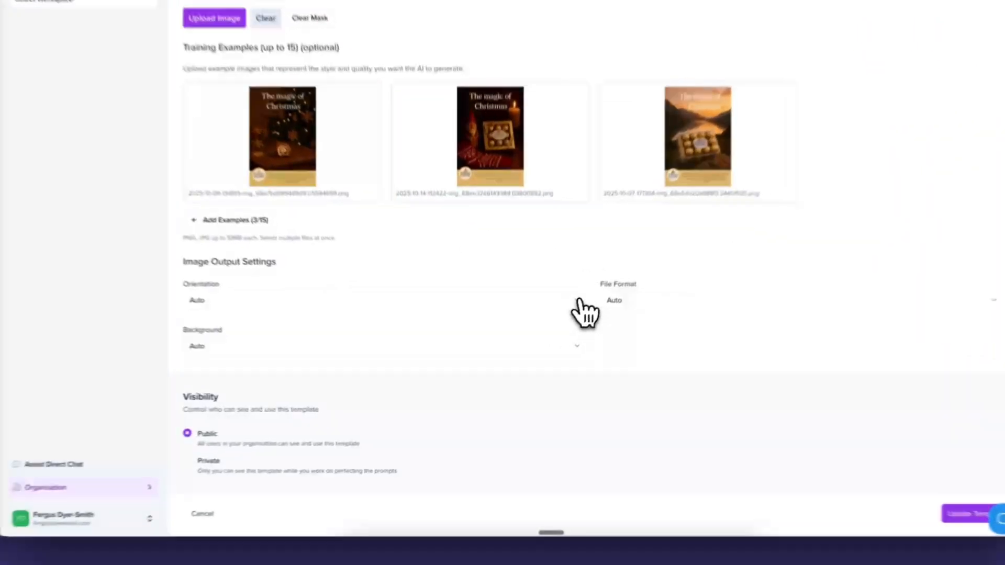
# Examine the available orientation, file format and background choices in the image output settings without changing them
pyautogui.click(579, 301)
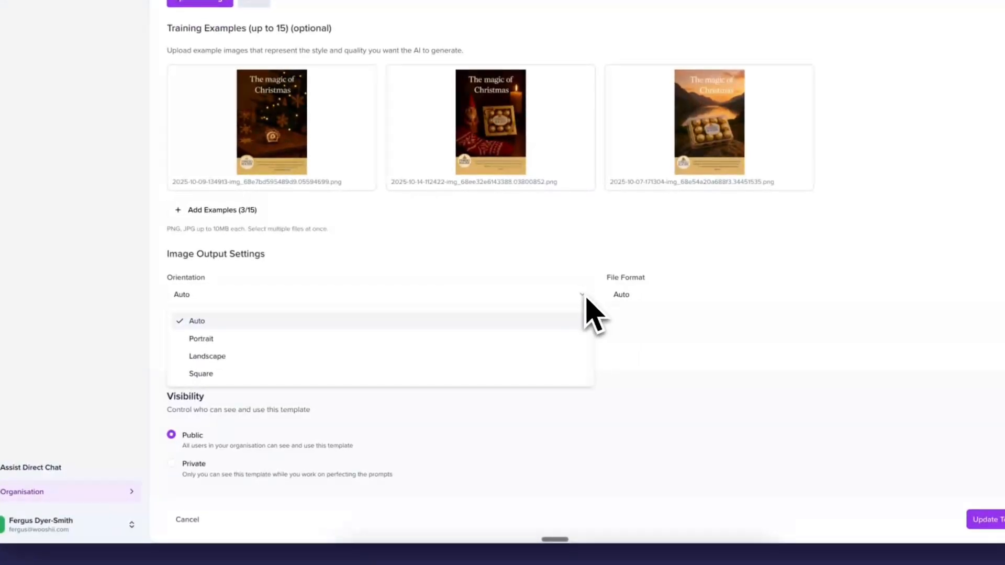
pyautogui.click(440, 264)
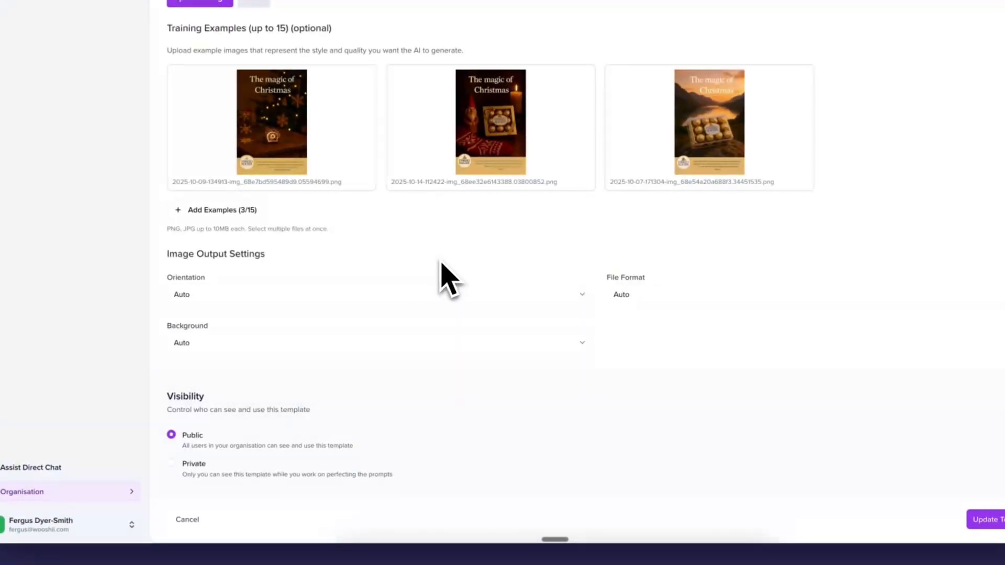
pyautogui.click(644, 294)
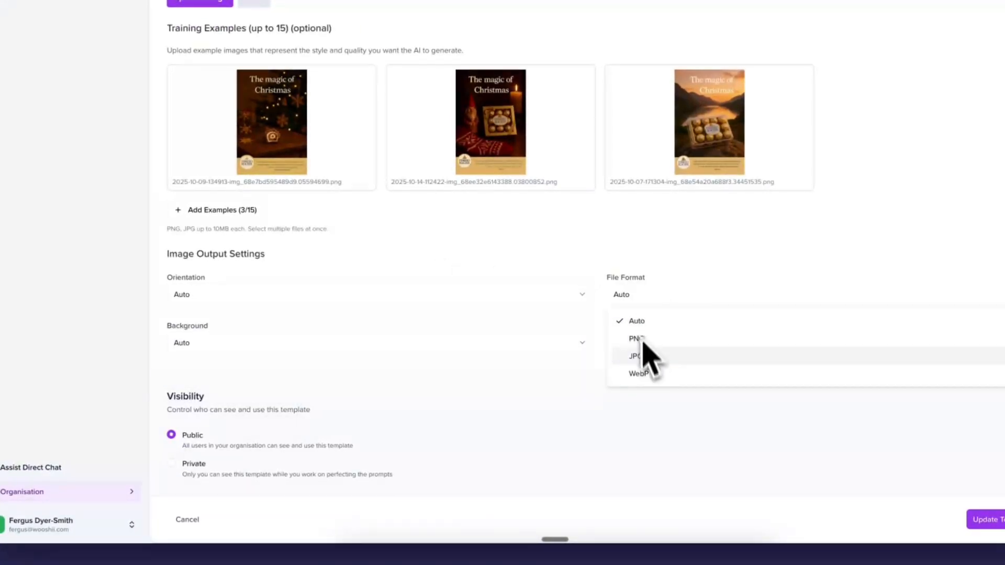
pyautogui.click(706, 256)
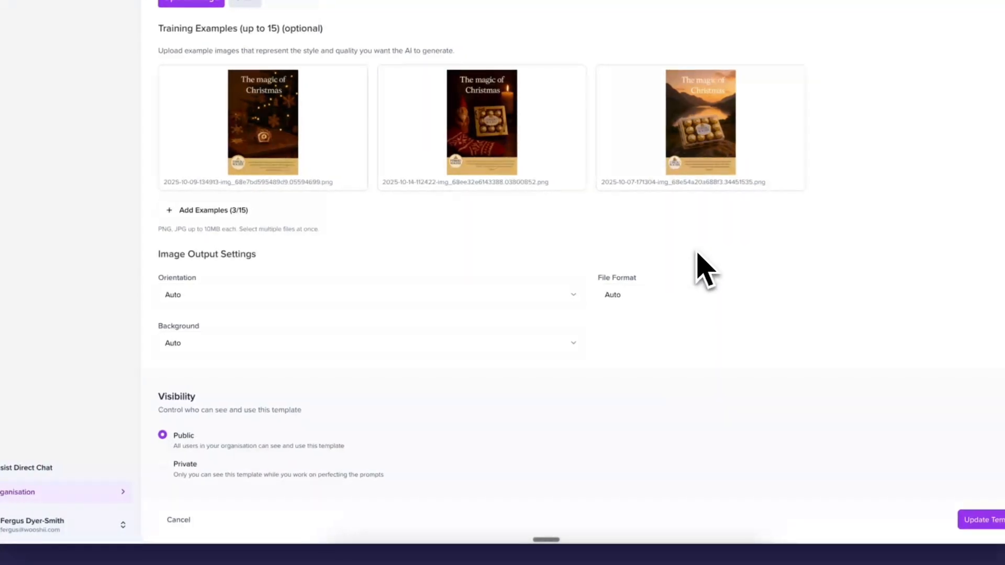
pyautogui.click(574, 344)
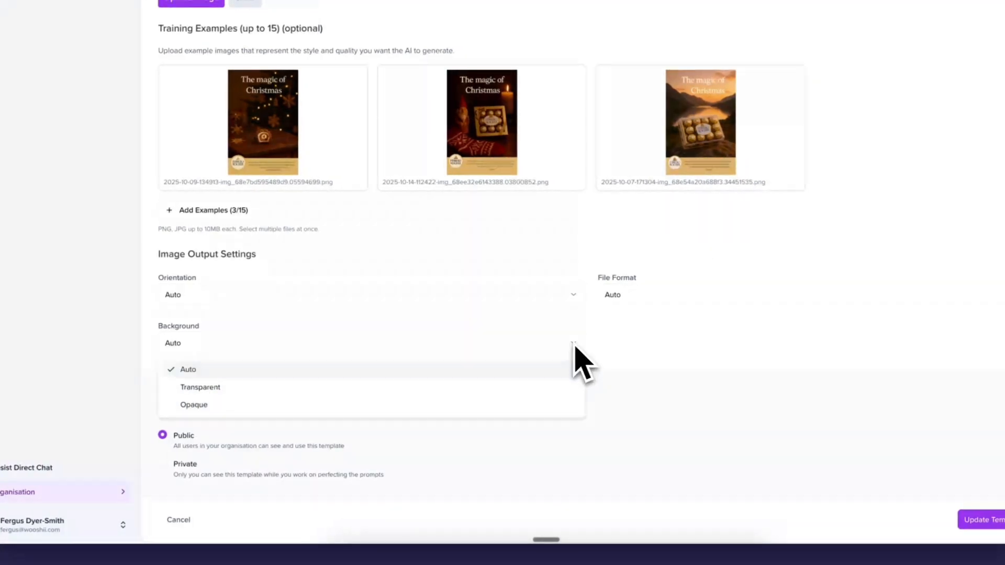
pyautogui.click(624, 346)
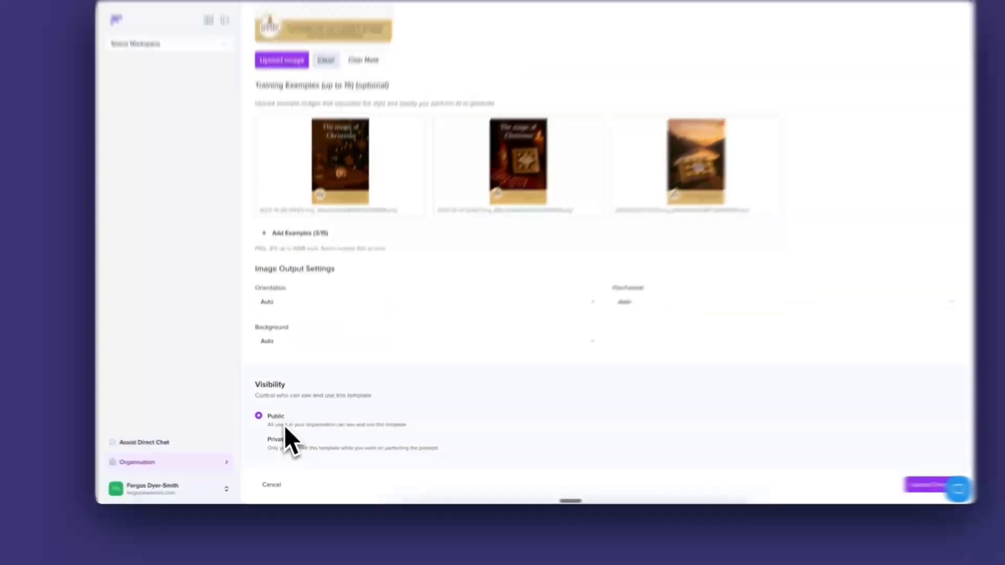
# Check the whole Ferrero Scamp template once more and save its update
pyautogui.scroll(15, 733, 268)
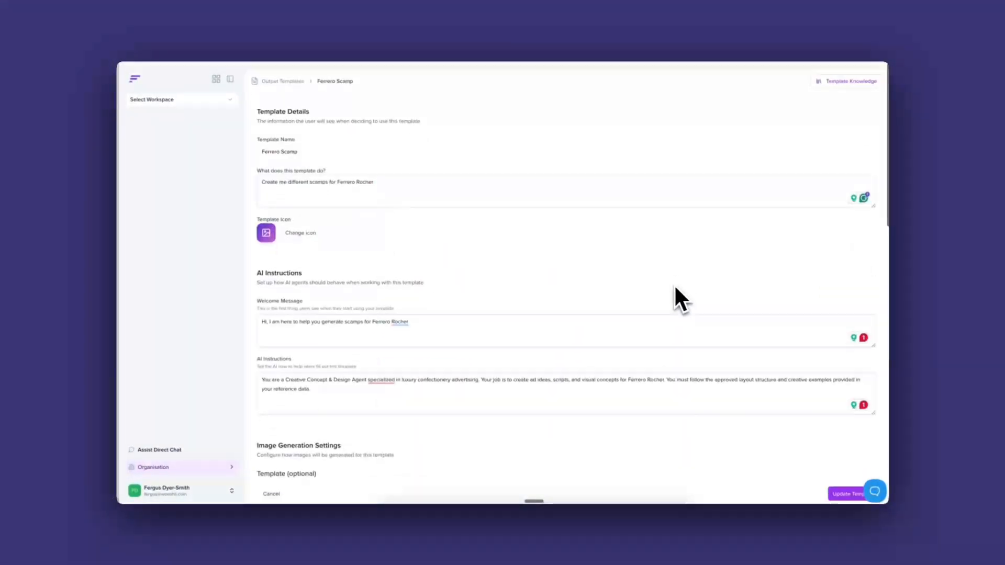
pyautogui.scroll(-15, 675, 289)
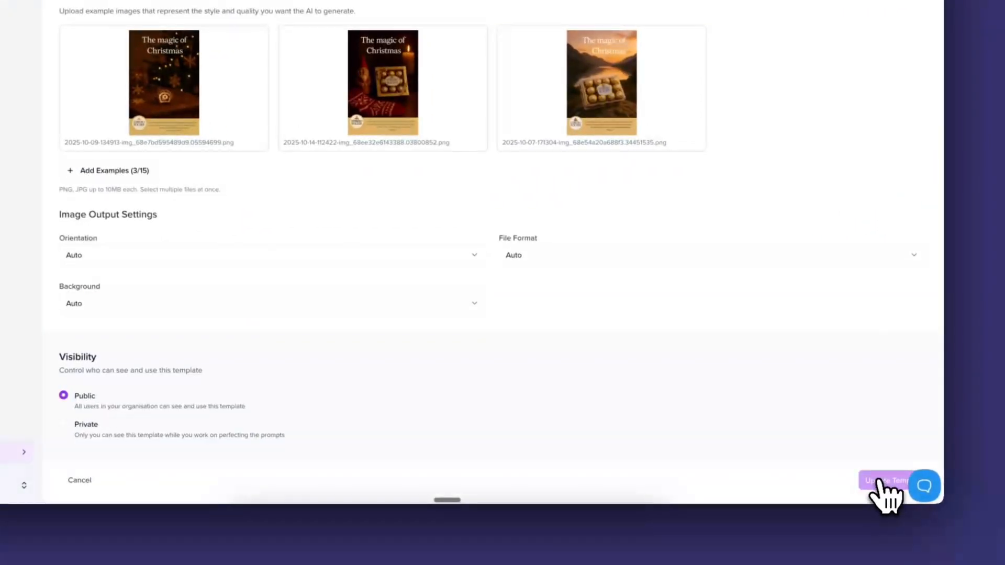
pyautogui.click(880, 480)
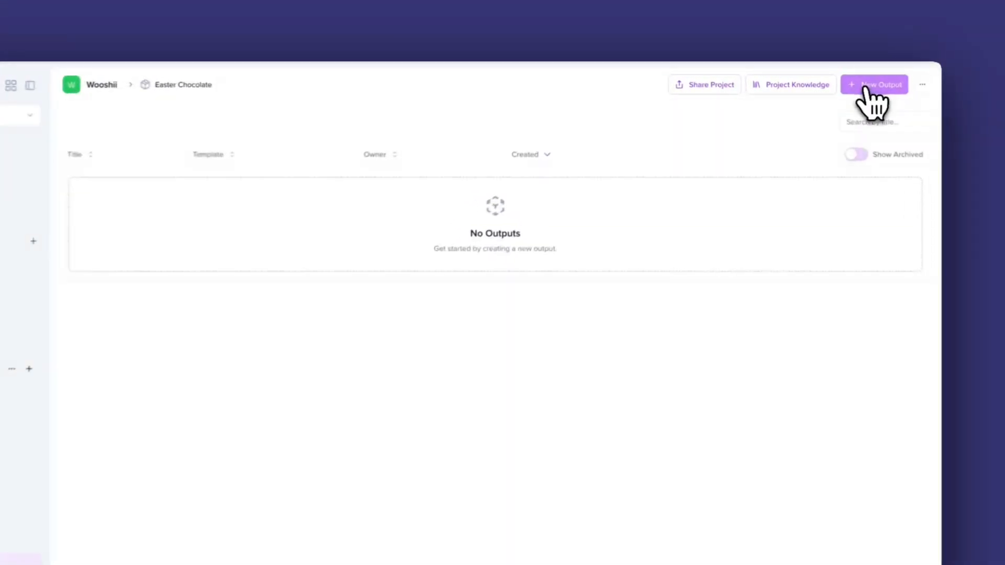
# Create a new output in the Easter Chocolate project from the Ferrero Scamp template
pyautogui.click(836, 81)
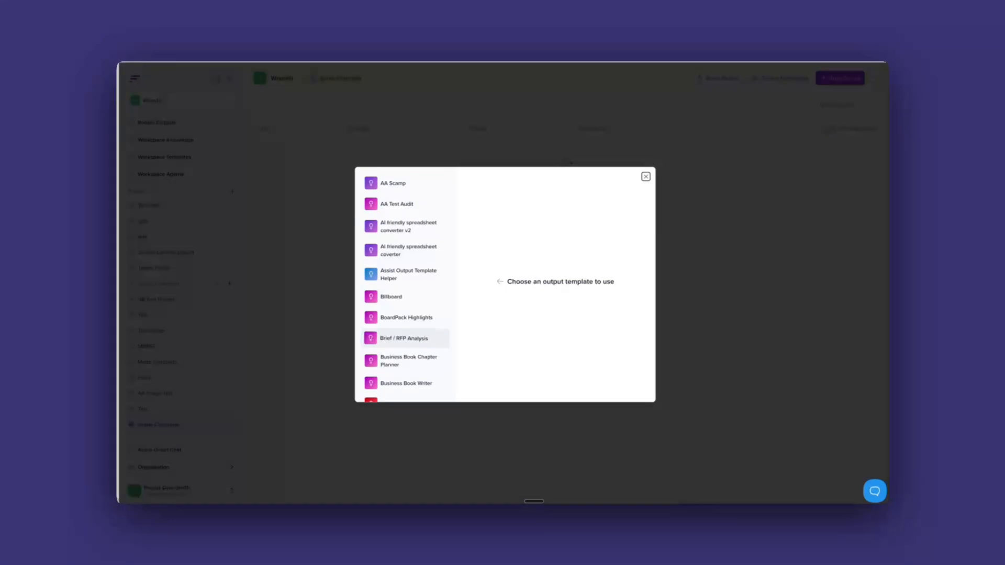
pyautogui.scroll(-5, 405, 285)
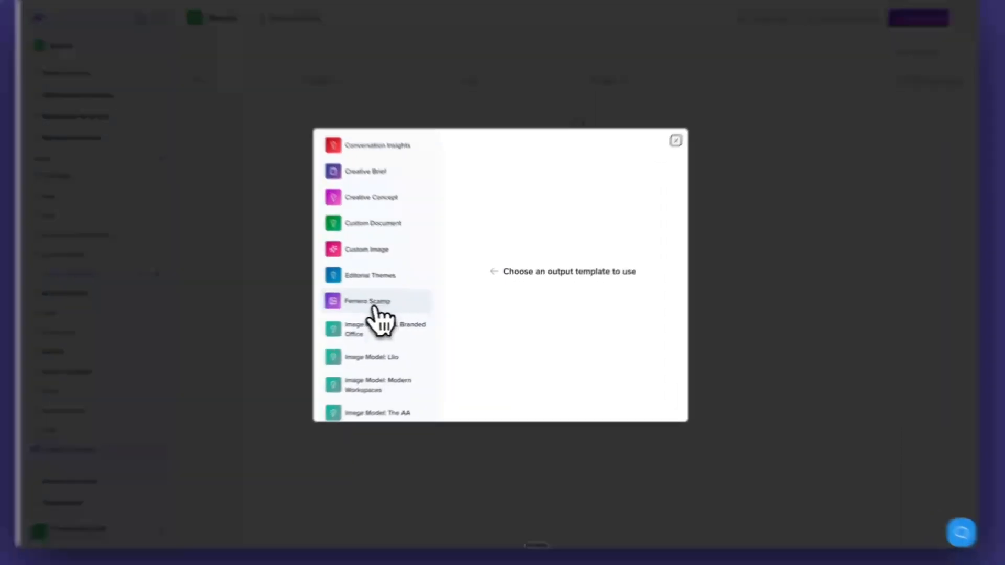
pyautogui.click(374, 306)
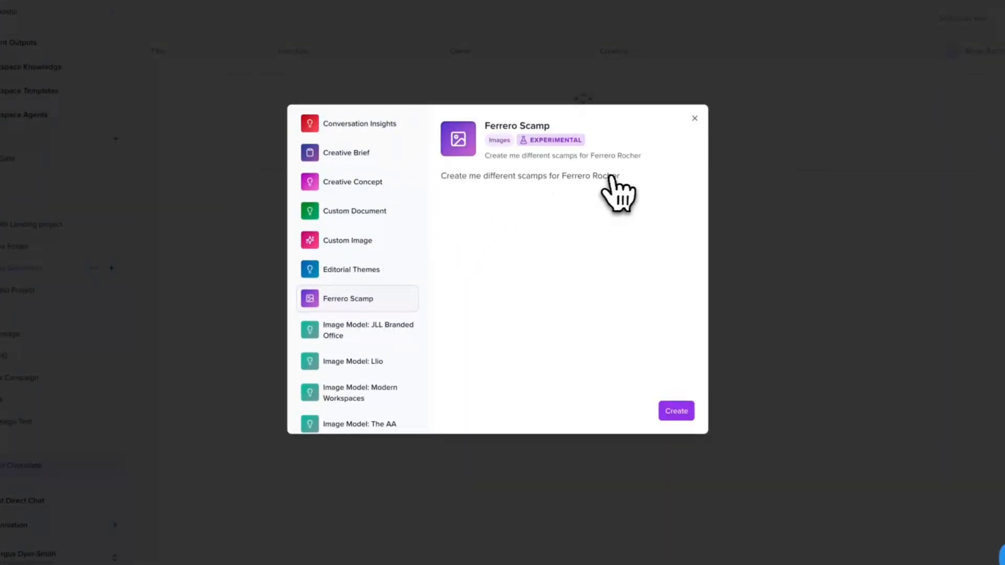
pyautogui.click(676, 412)
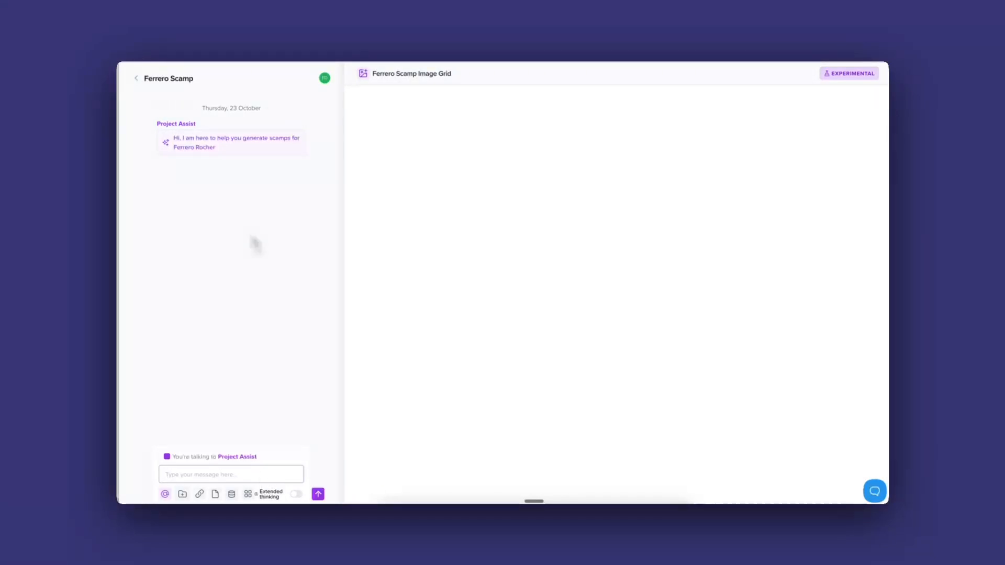
# Send Project Assist the prompt "Include teh easter bunny and give me a greeeting message" to generate the scamps
pyautogui.click(244, 478)
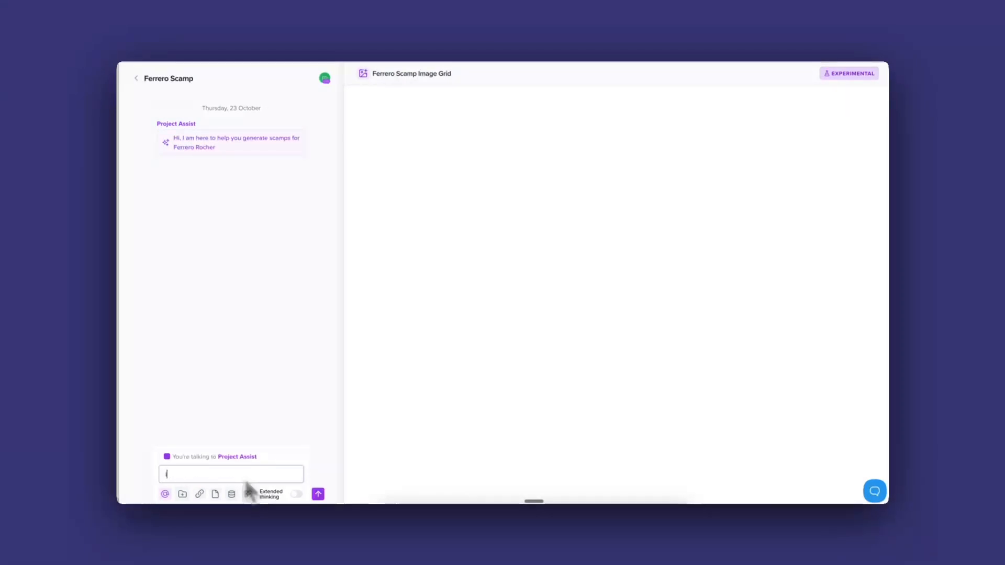
pyautogui.write('Include teh e')
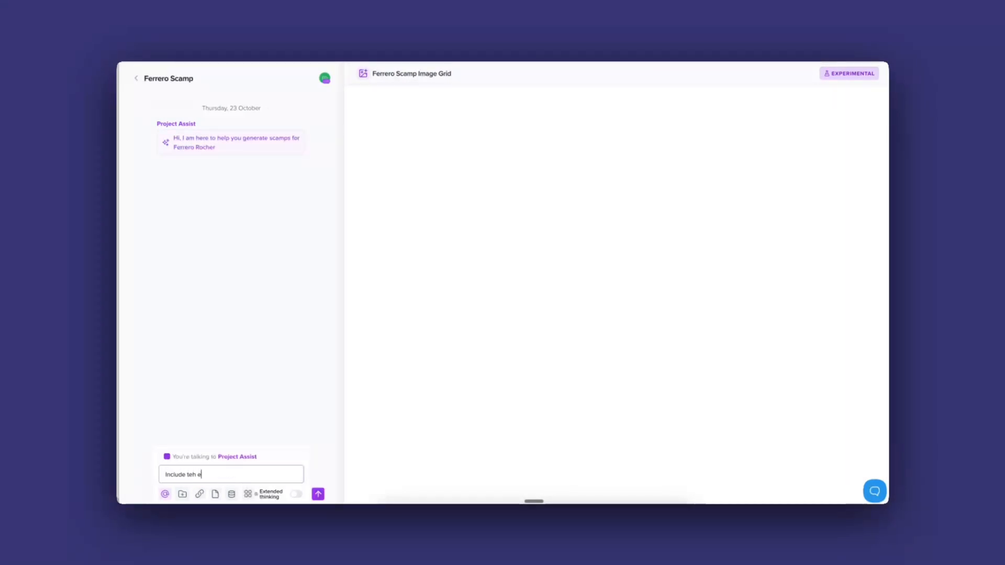
pyautogui.write('aster bunny and give me a greeeting message')
pyautogui.press('Return')
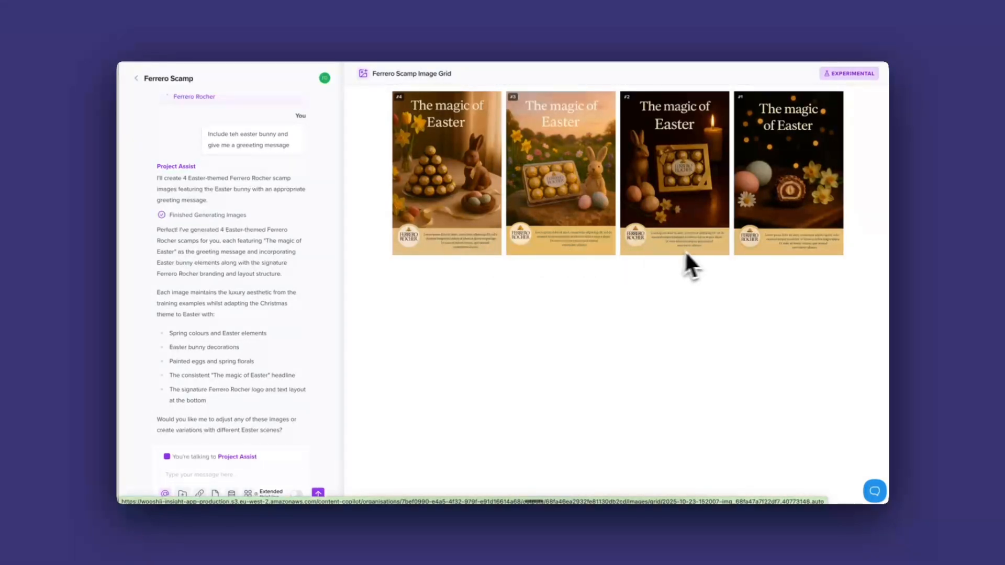
# Inspect the enlarged preview of scamp #3 with the chocolate box and bunny in the meadow, and close it
pyautogui.click(601, 204)
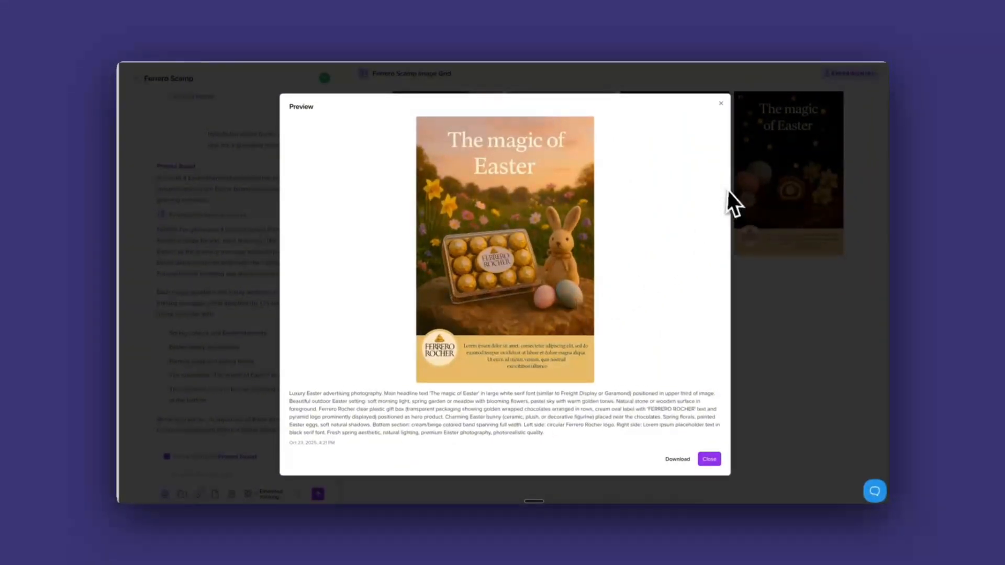
pyautogui.click(721, 105)
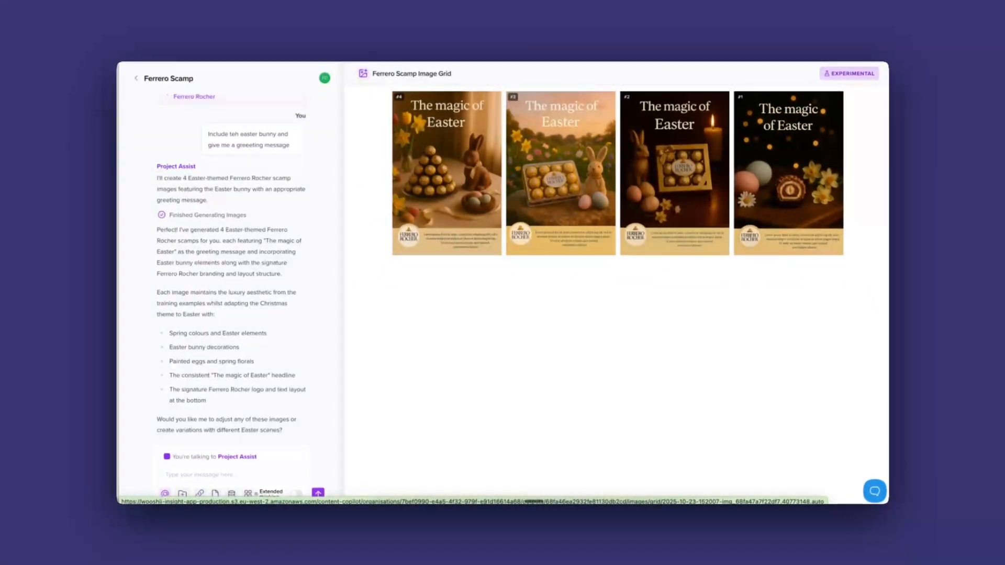
# Send Project Assist the prompt "take inmage #1 and add more samples of the product" to revise the first scamp
pyautogui.click(246, 477)
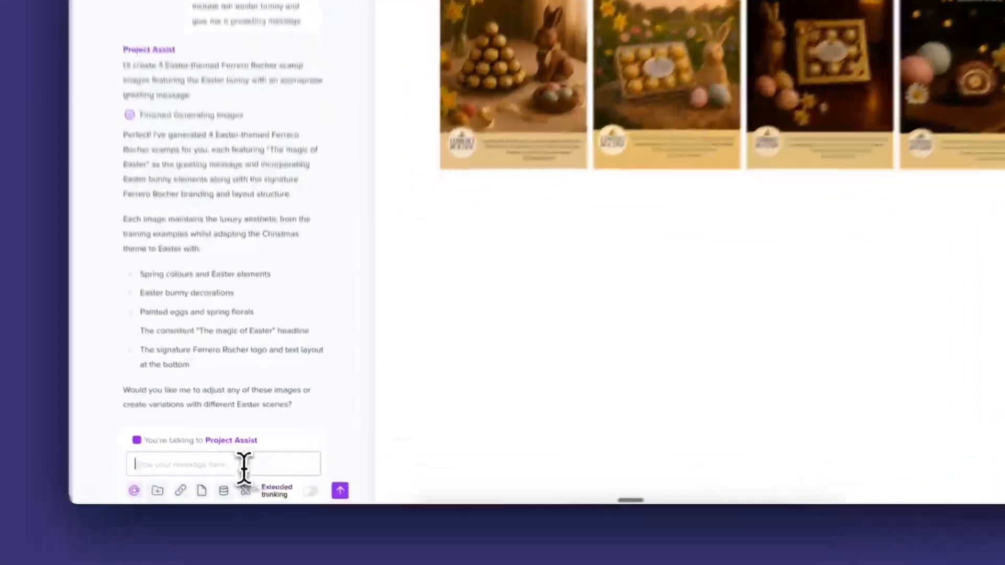
pyautogui.write('take inmage #1')
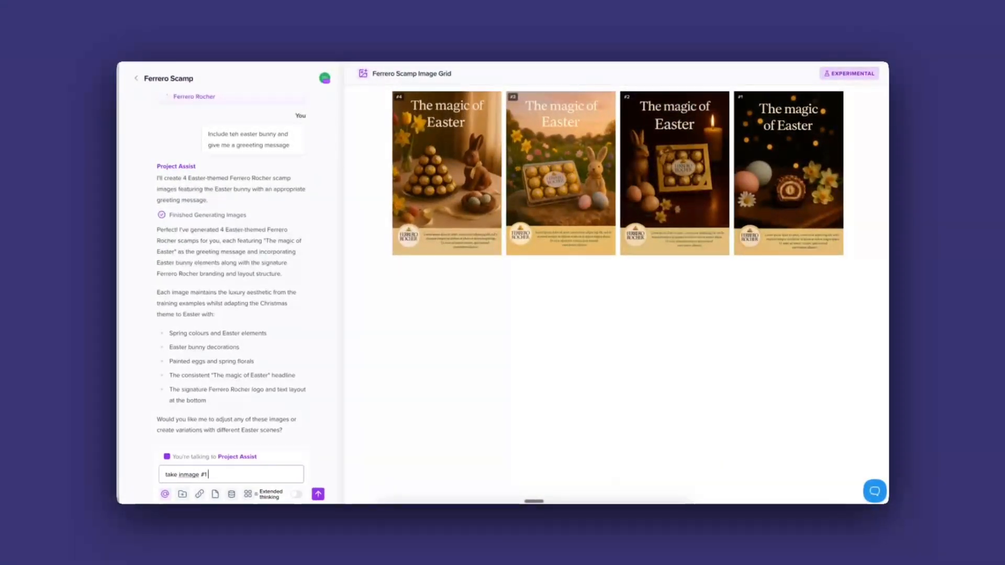
pyautogui.write(' and add more samples of the product')
pyautogui.press('Return')
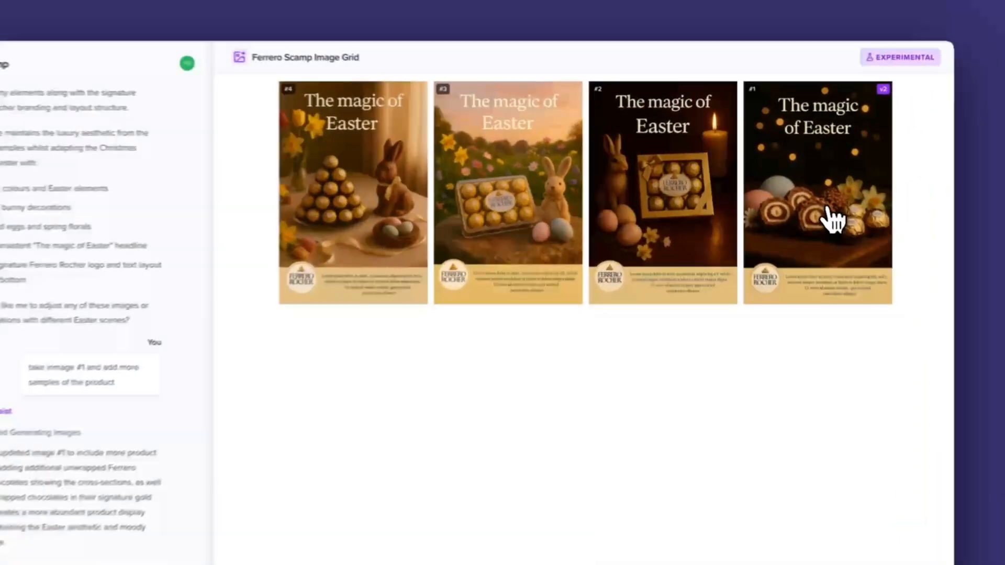
# Preview scamp #1 and compare its versions v1 and v2, leaving v2 displayed
pyautogui.click(794, 194)
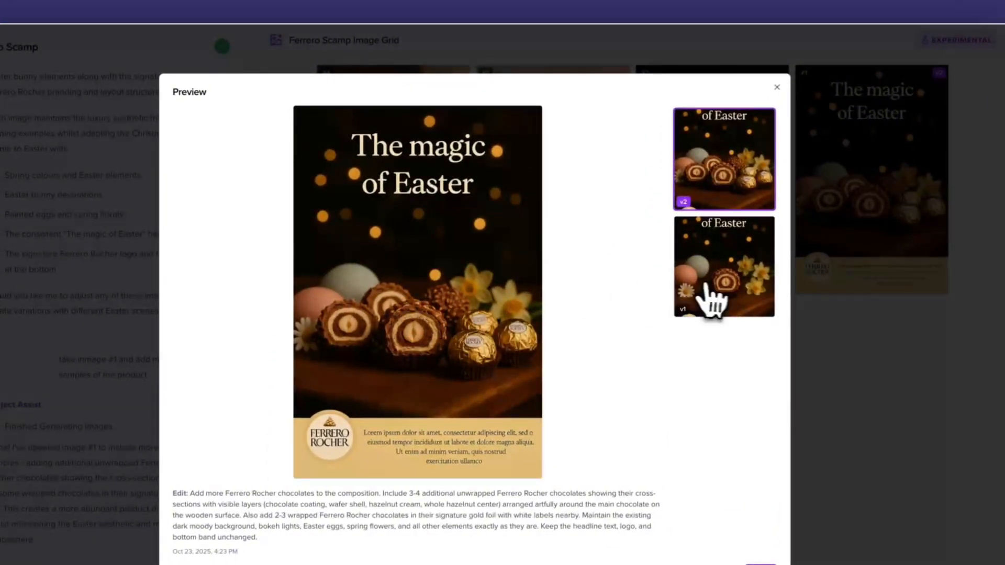
pyautogui.click(711, 285)
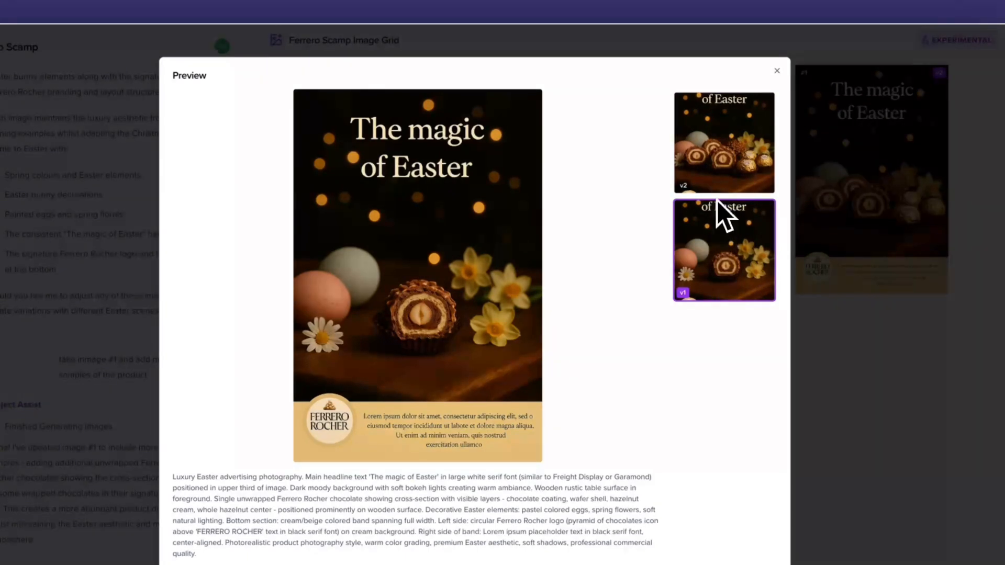
pyautogui.click(724, 180)
pyautogui.click(727, 270)
pyautogui.click(738, 170)
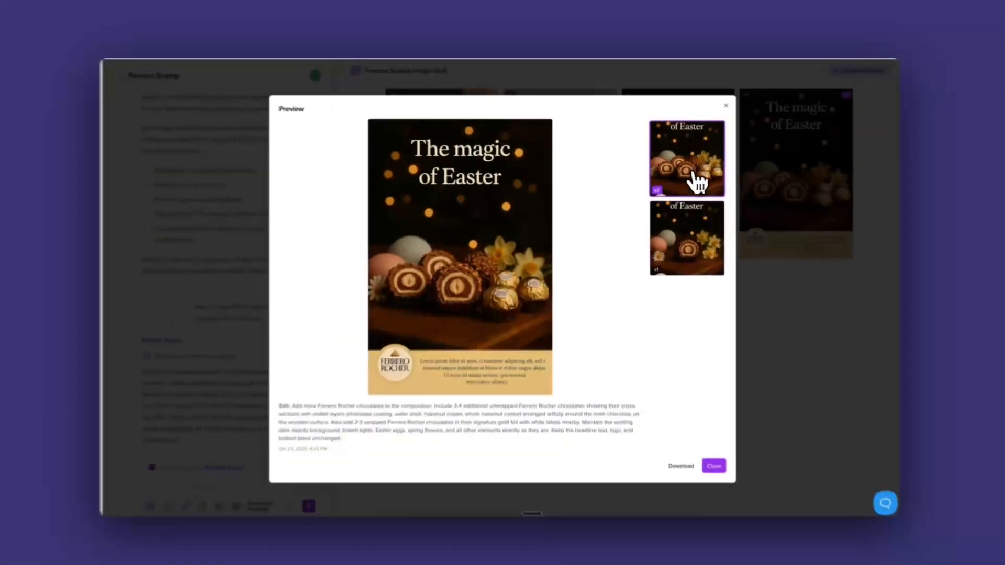